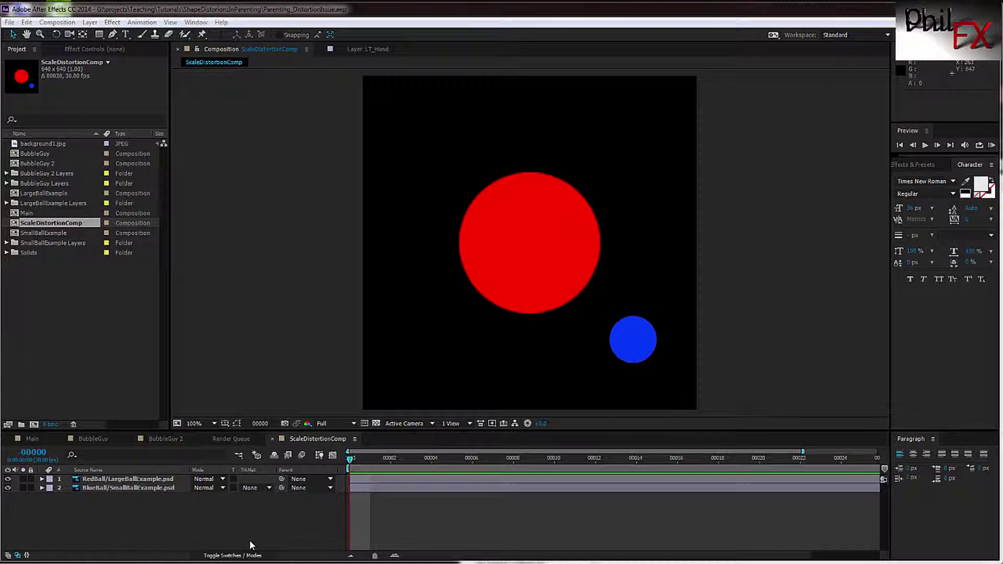
Show the Scale and Rotation properties for both the red and blue ball layers.
click(102, 480)
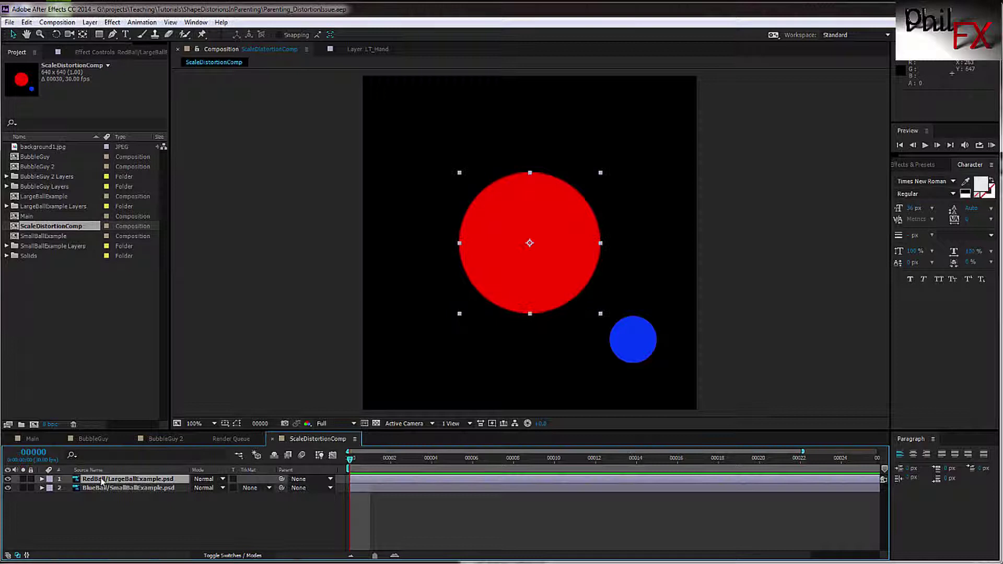
shift+click(114, 488)
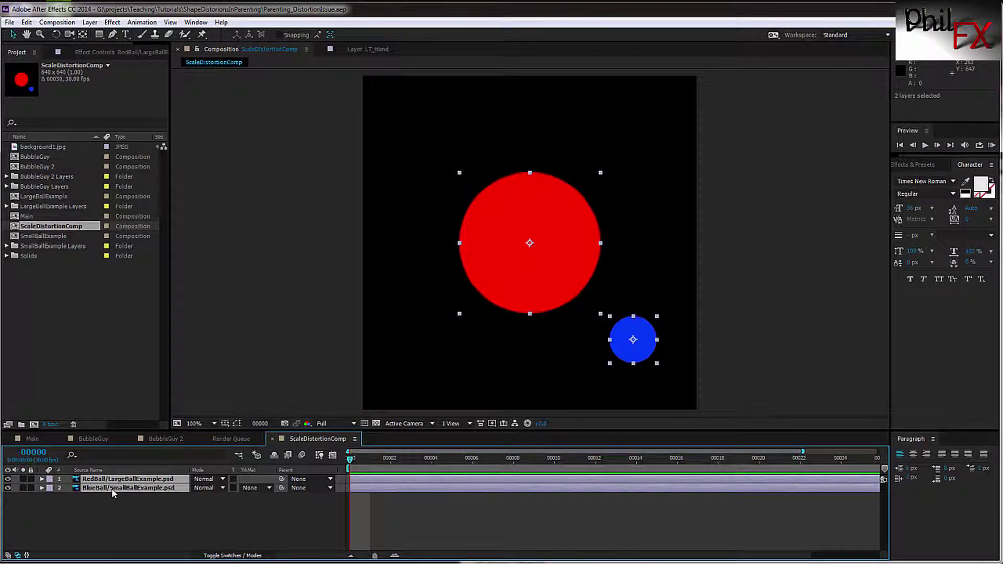
key(s)
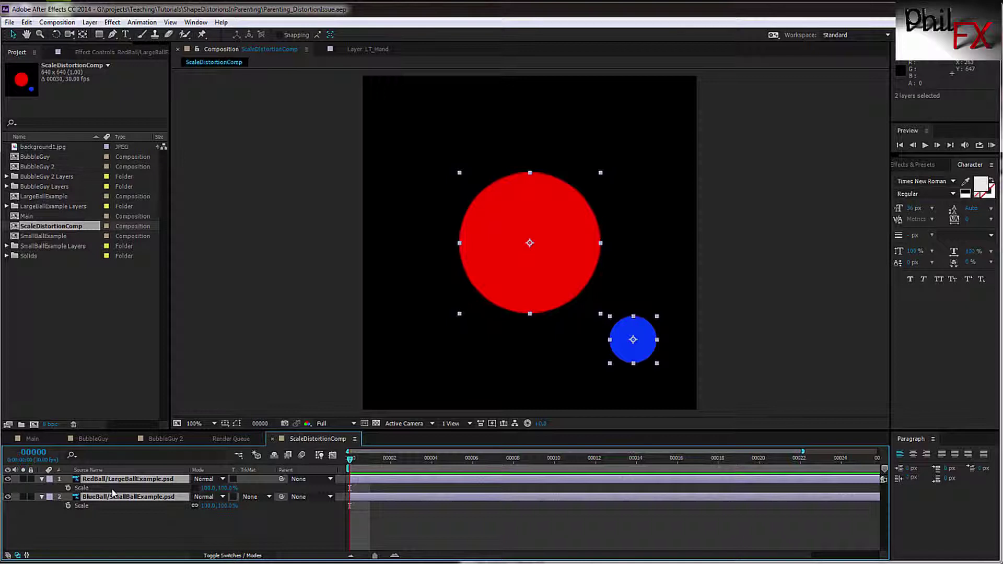
key(shift+r)
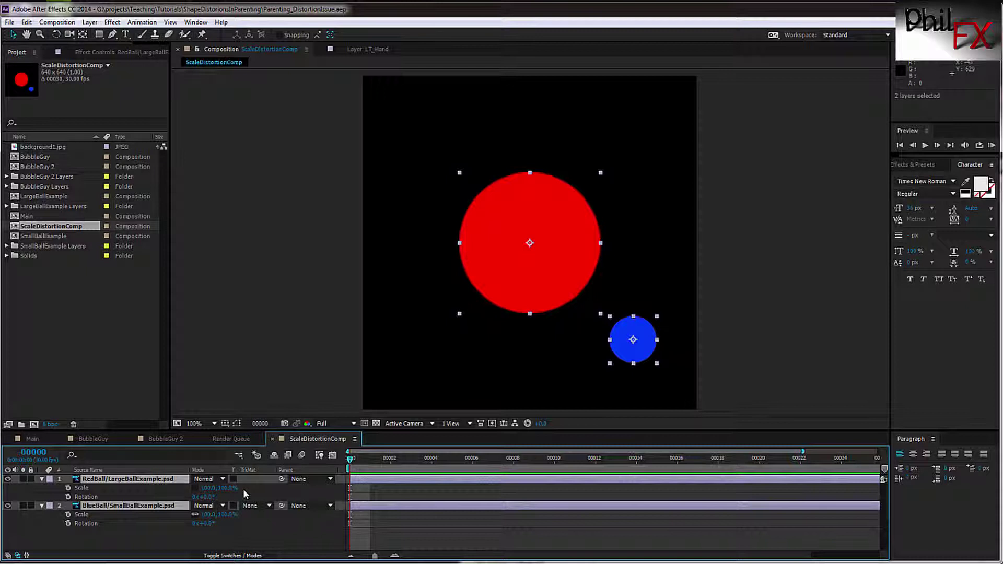
Unlink RedBall's scale proportions, try 50% vertical scale on both balls, then undo it.
click(195, 489)
click(194, 488)
click(225, 488)
key(Return)
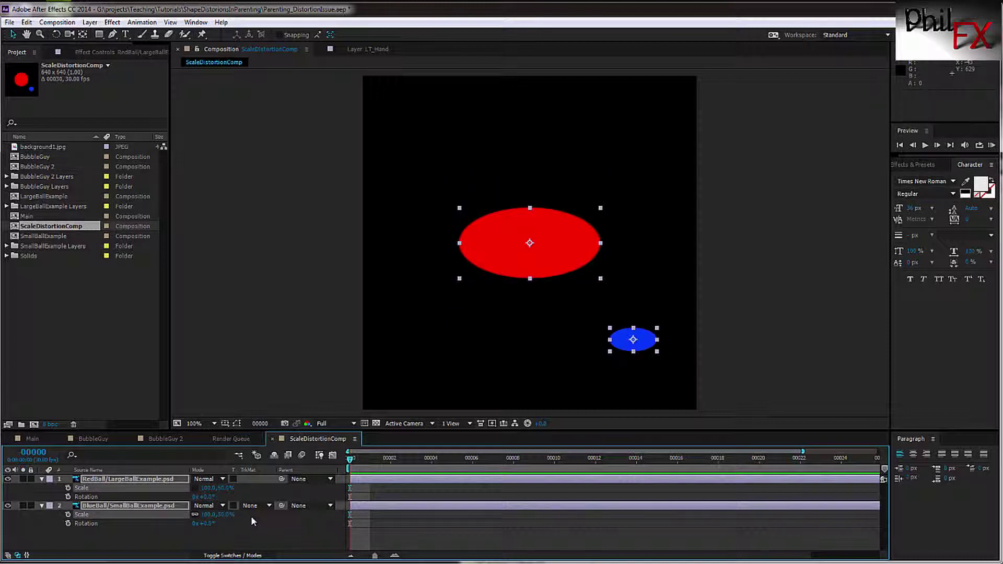
key(ctrl+z)
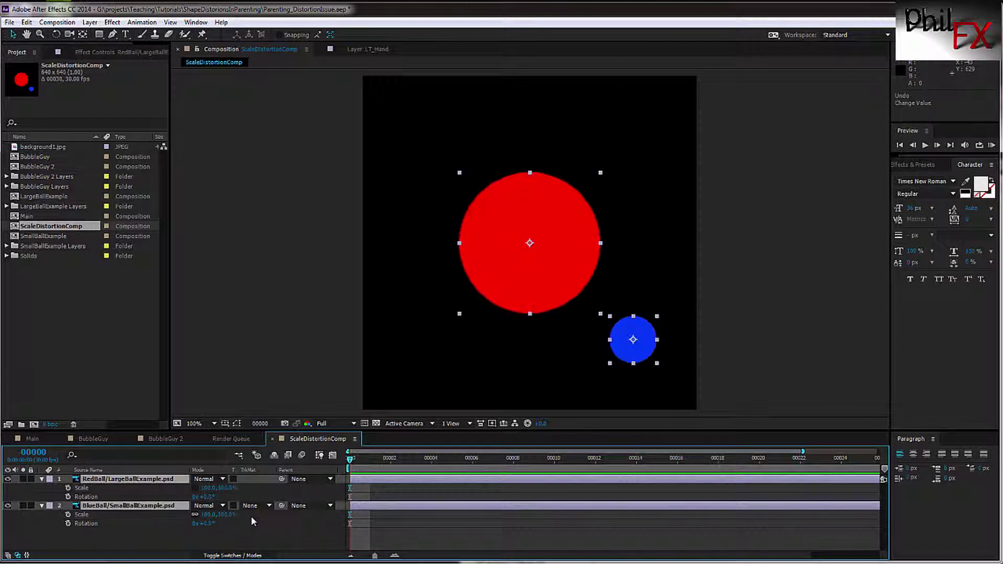
Set only the red ball's scale to 100, 50% so it becomes a wide ellipse.
click(135, 546)
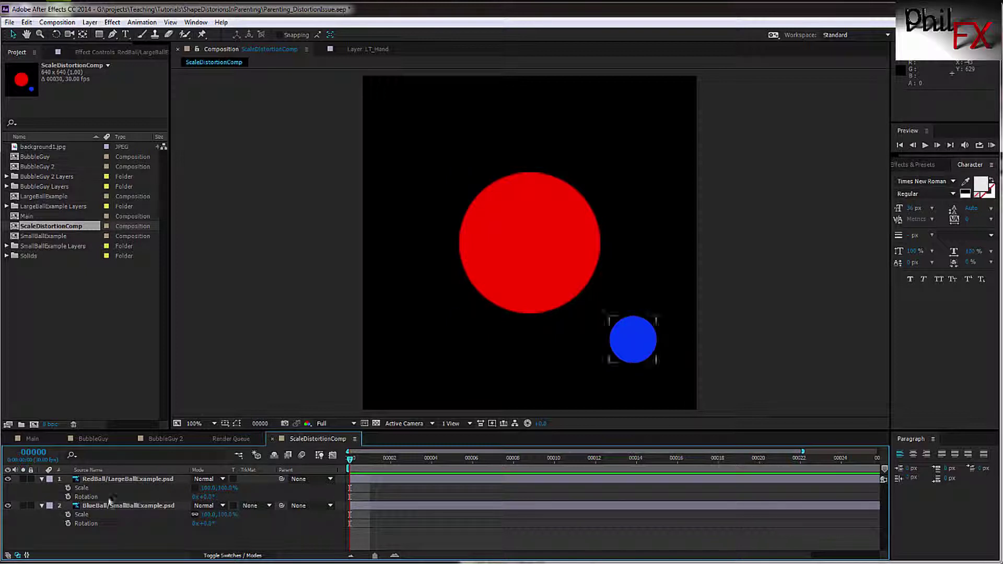
click(128, 479)
click(226, 488)
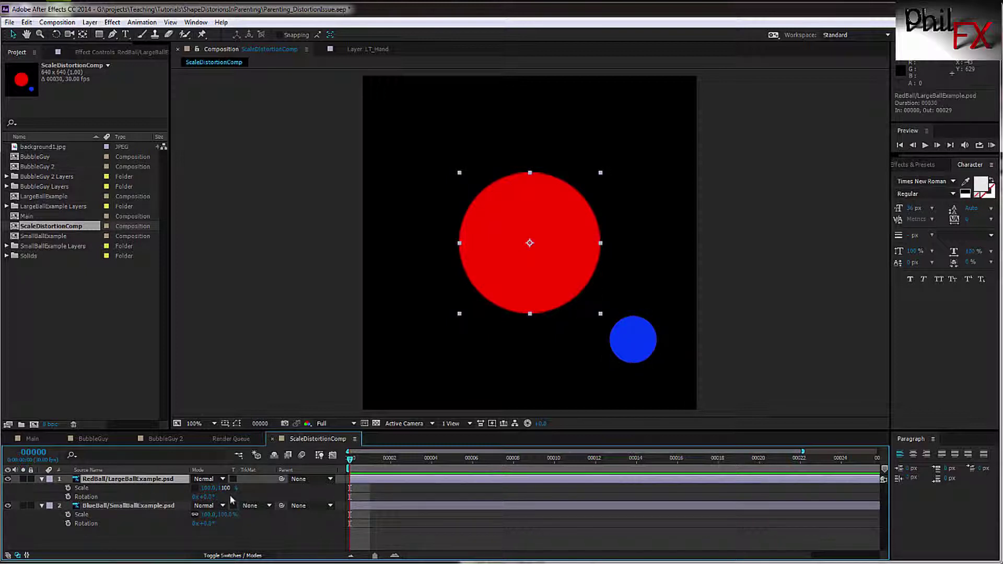
text(50)
key(Return)
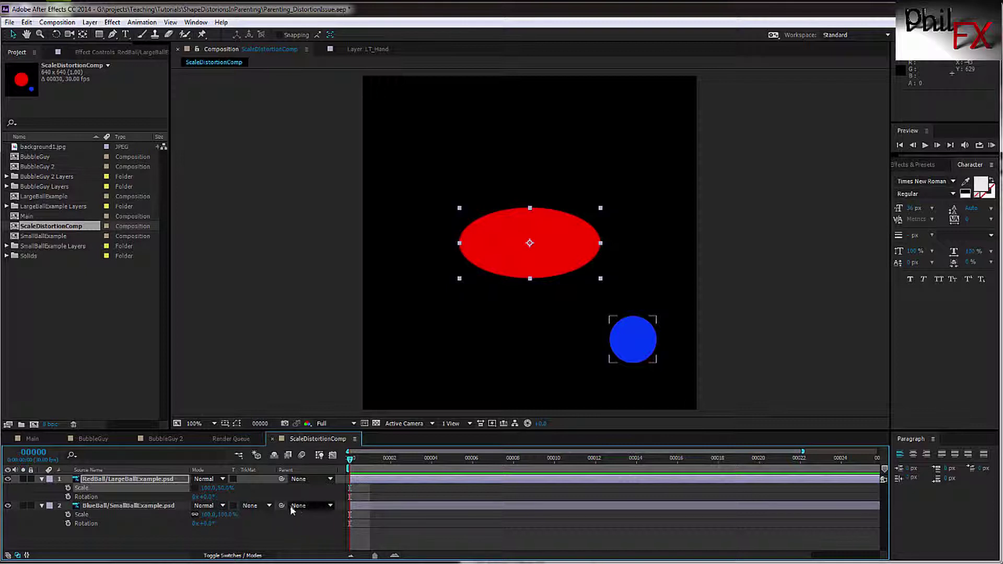
Pick-whip BlueBall's Parent to the RedBall layer, then deselect it.
drag(281, 505, 113, 480)
click(183, 478)
drag(209, 523, 295, 518)
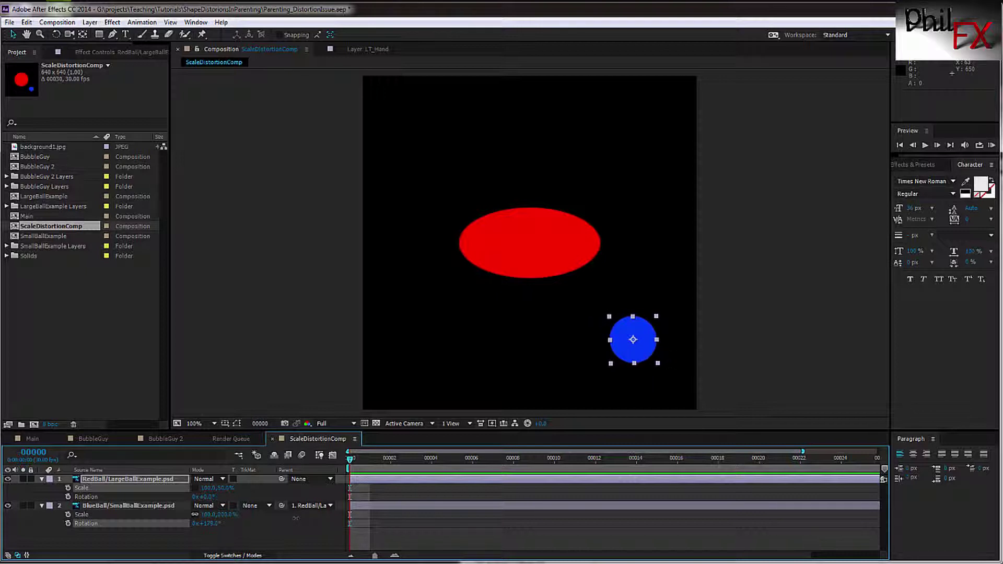
click(209, 523)
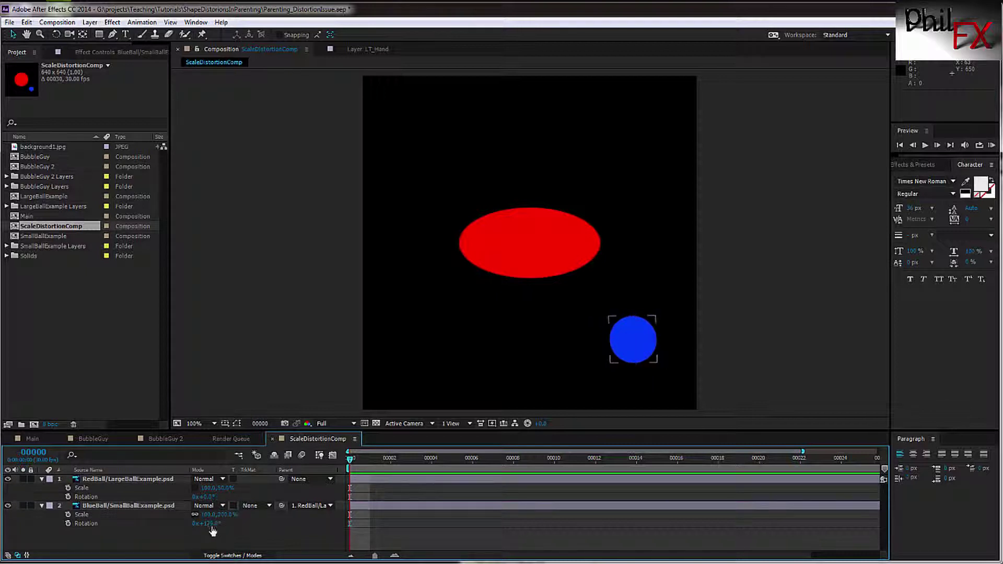
text(180)
key(Return)
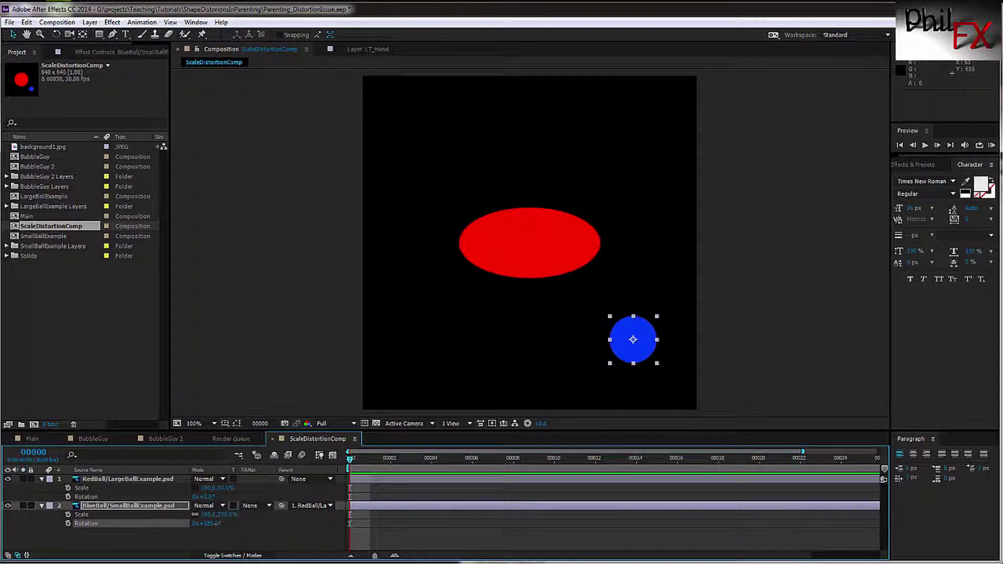
drag(212, 531, 261, 521)
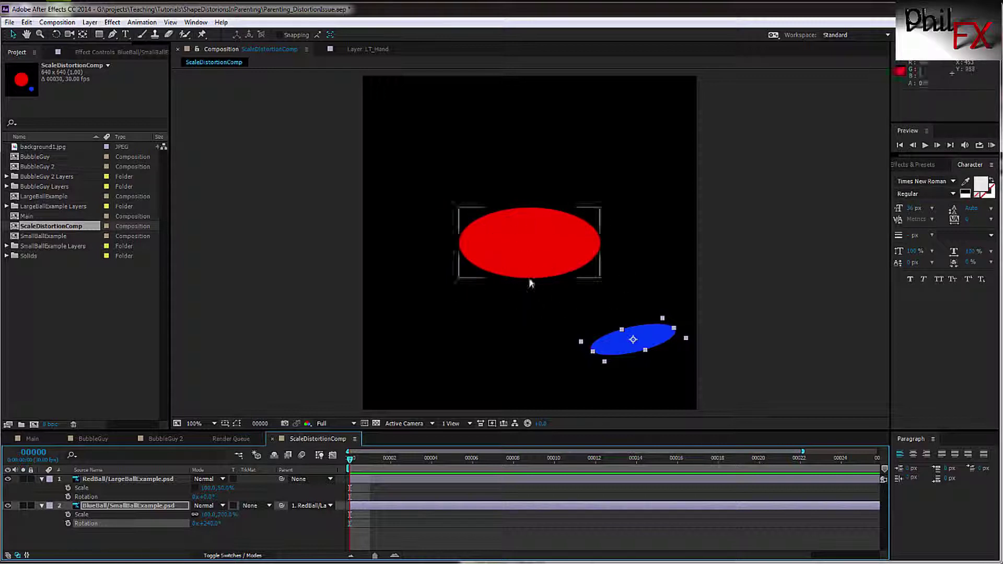
click(207, 524)
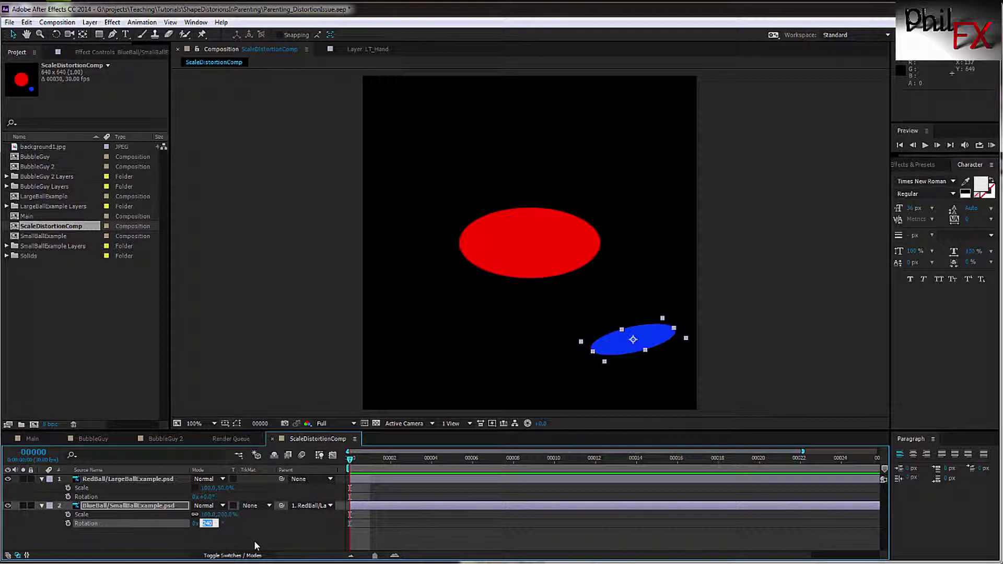
text(0)
key(Return)
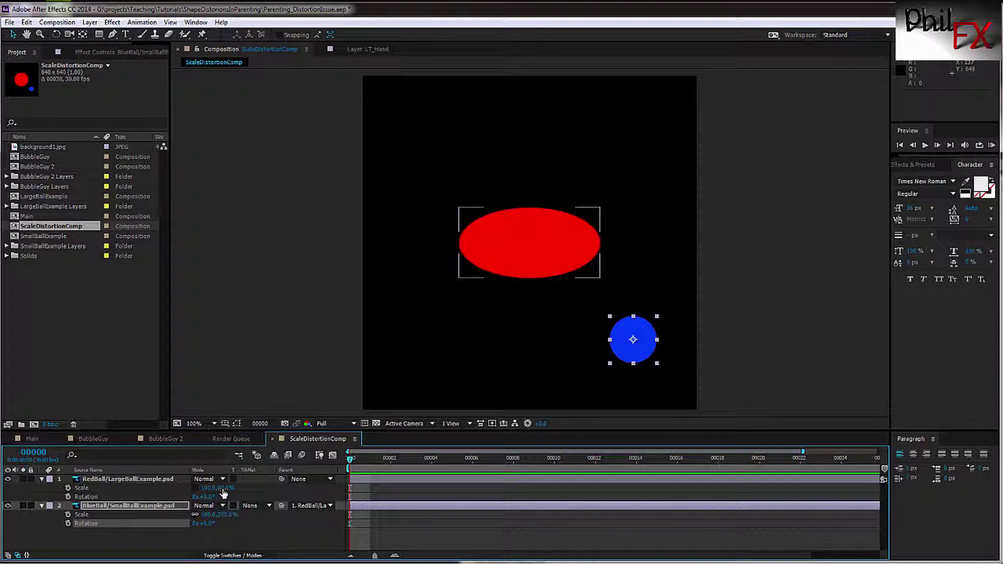
mouse_move(204, 523)
mouse_down()
mouse_move(230, 523)
mouse_move(215, 523)
mouse_up()
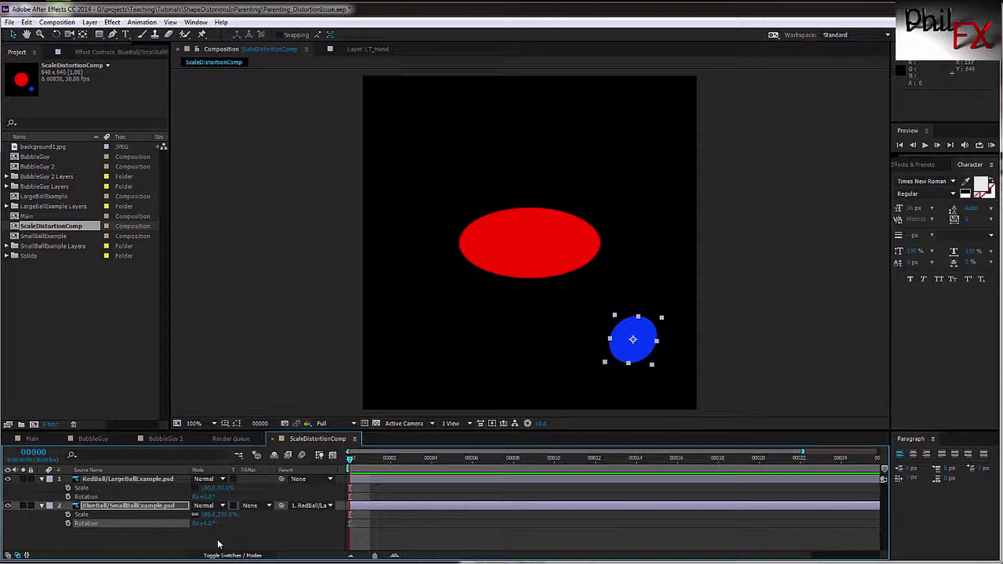
click(209, 523)
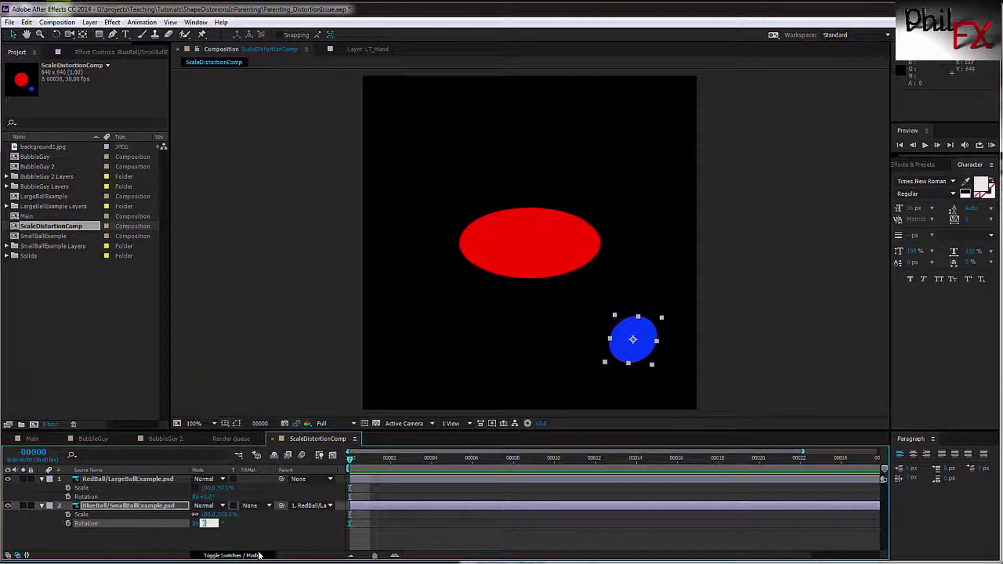
text(0)
key(Return)
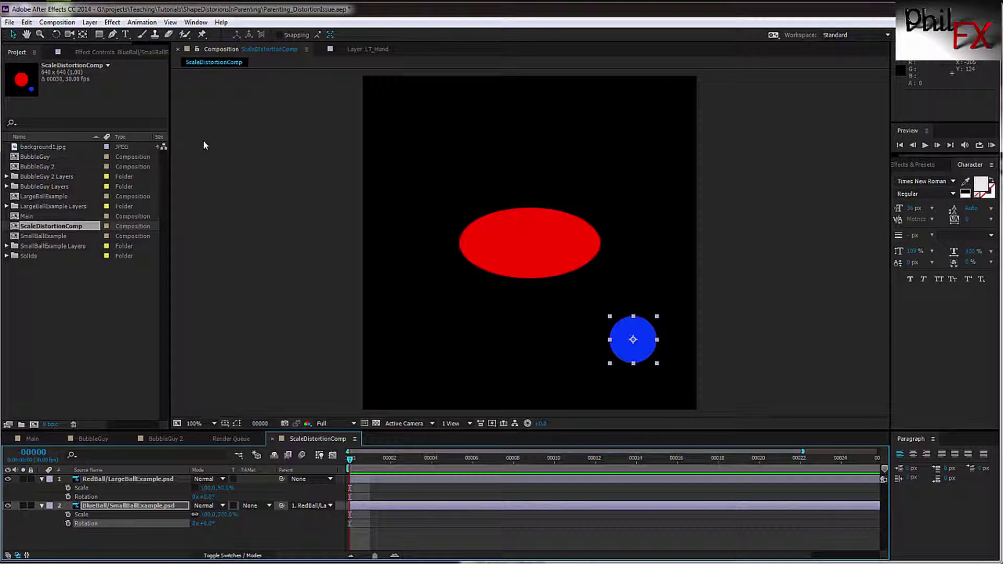
Set BlueBall's Parent to None and add a new Null Object layer, Null 4.
click(333, 507)
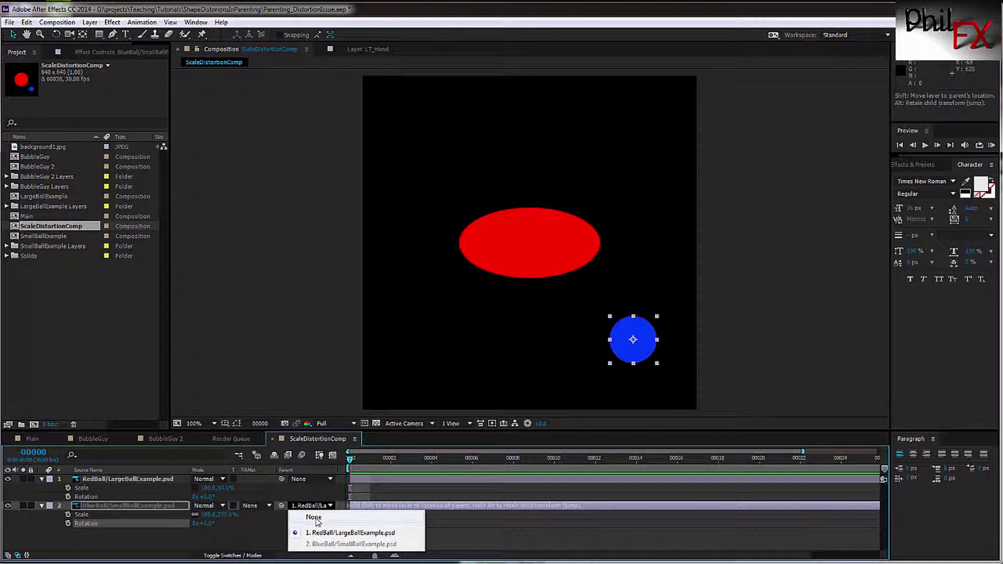
click(313, 517)
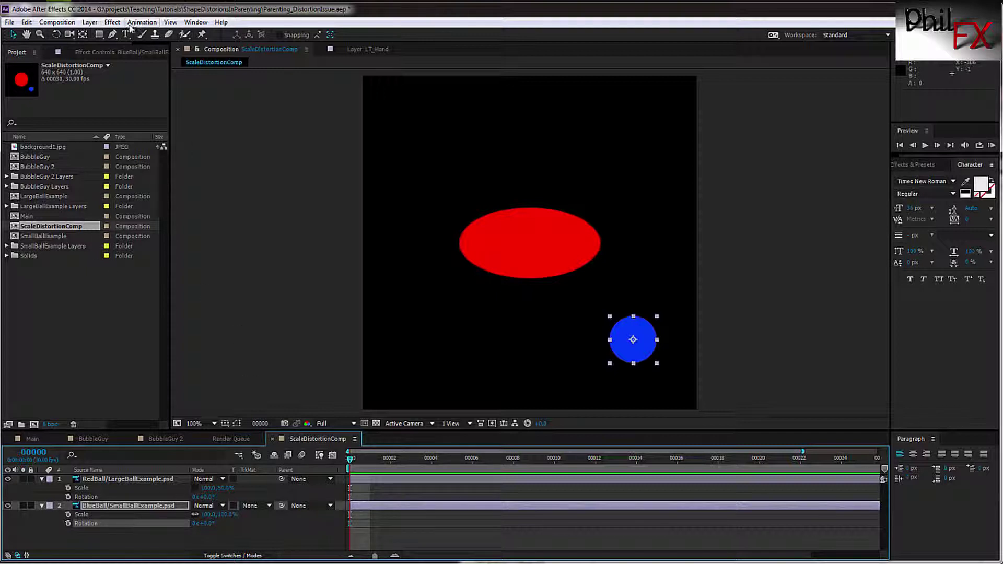
click(93, 24)
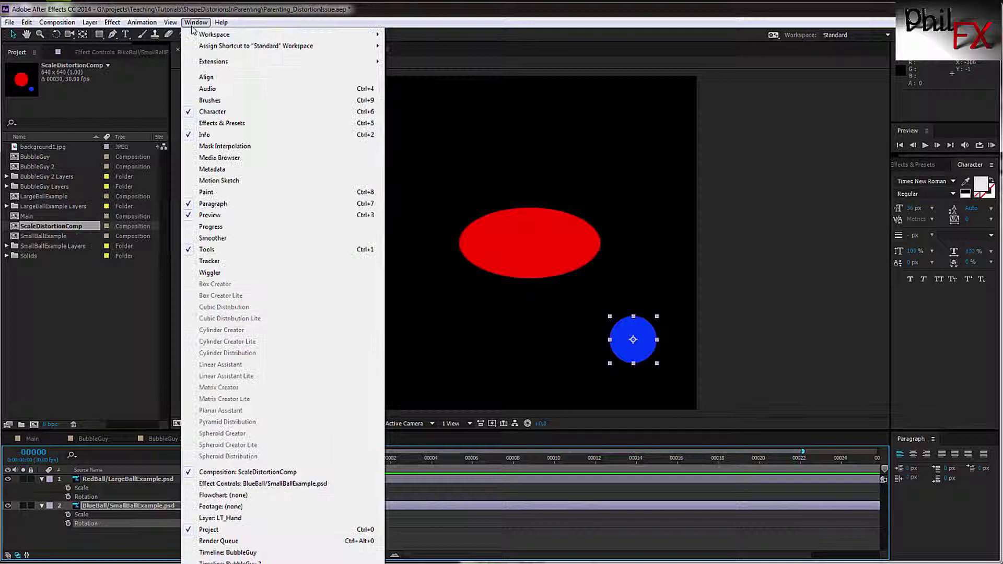
mouse_move(137, 35)
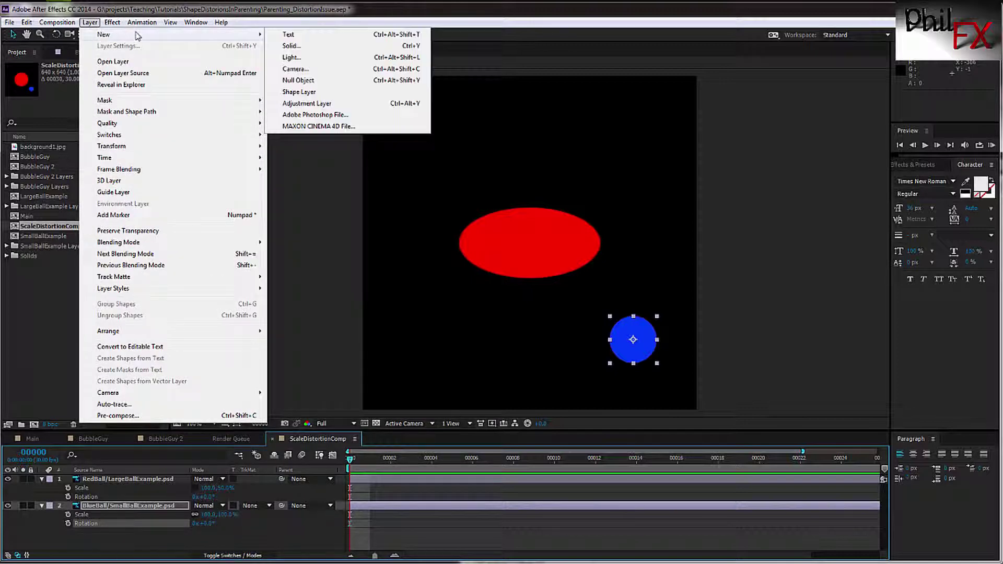
click(298, 80)
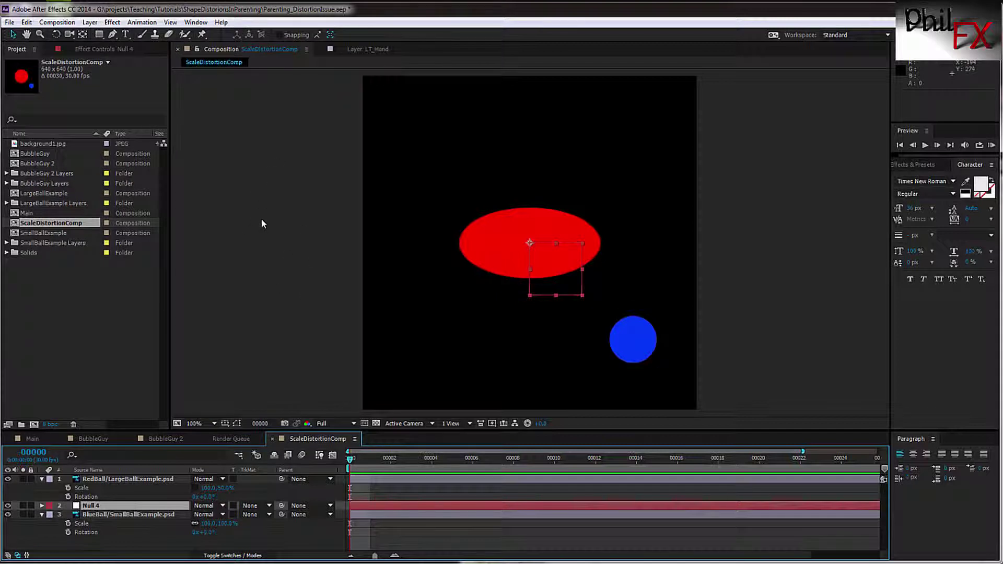
Show RedBall's Position, then unlink Null 4's Scale proportions in its Transform group.
ctrl+click(173, 517)
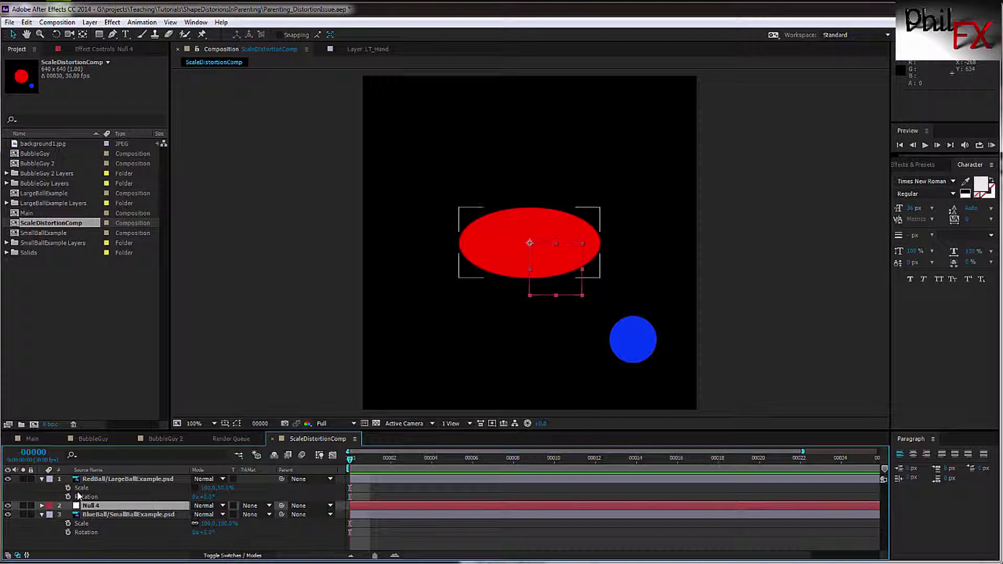
click(99, 478)
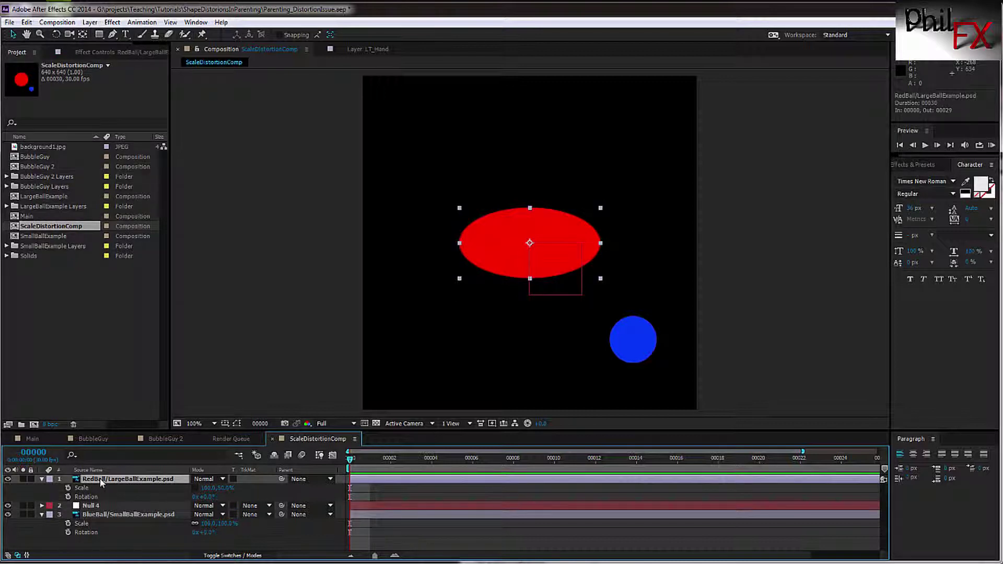
key(shift+p)
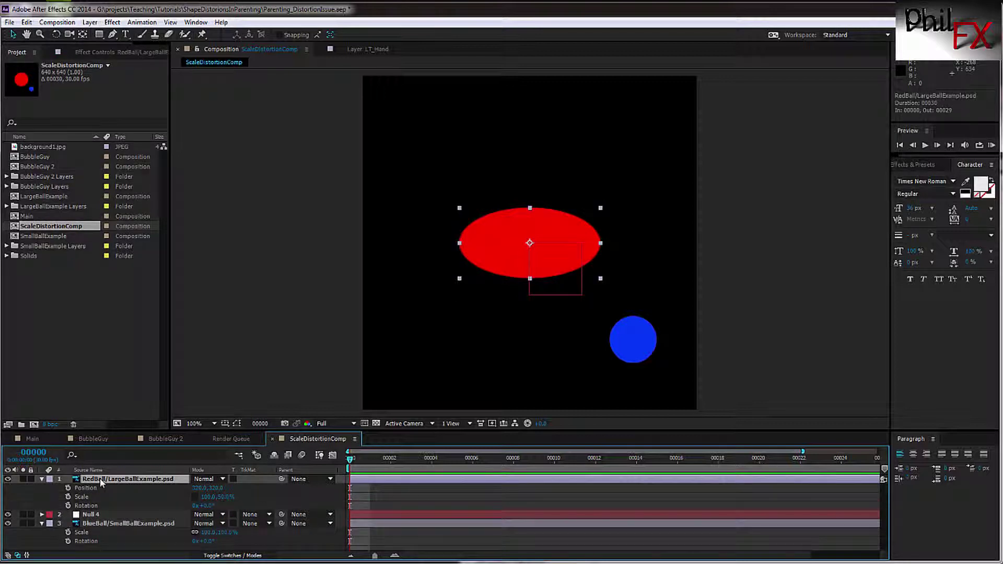
click(105, 515)
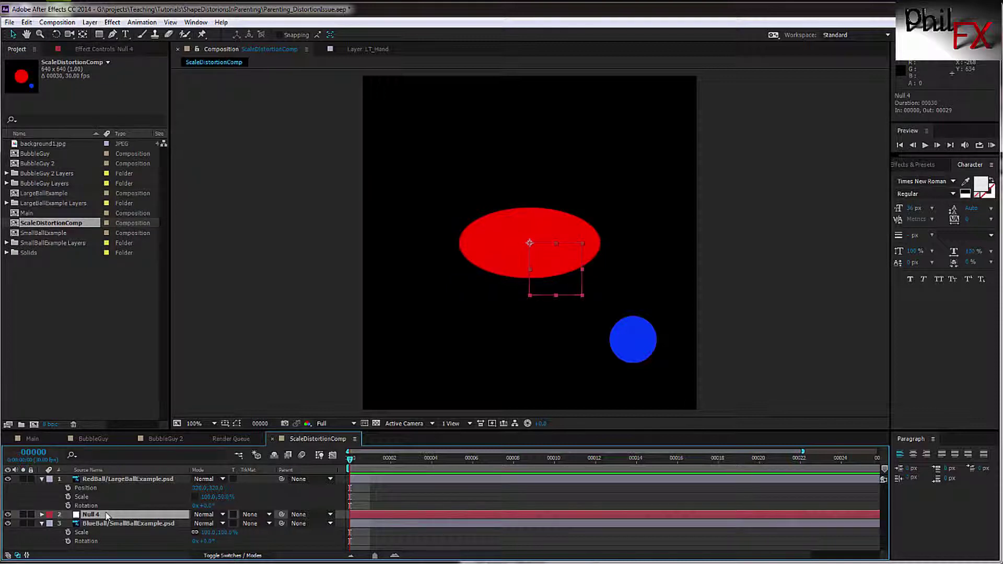
click(42, 515)
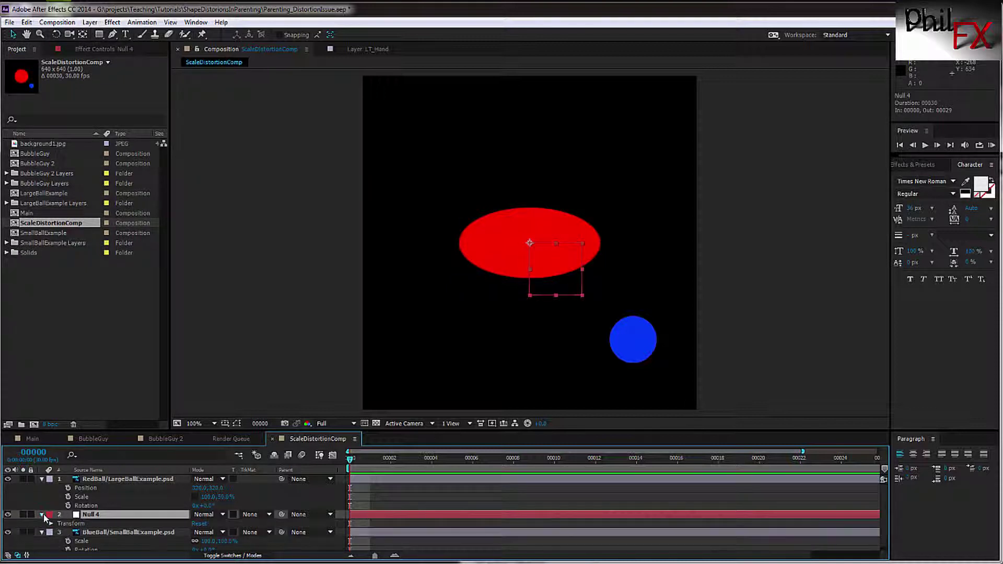
click(50, 524)
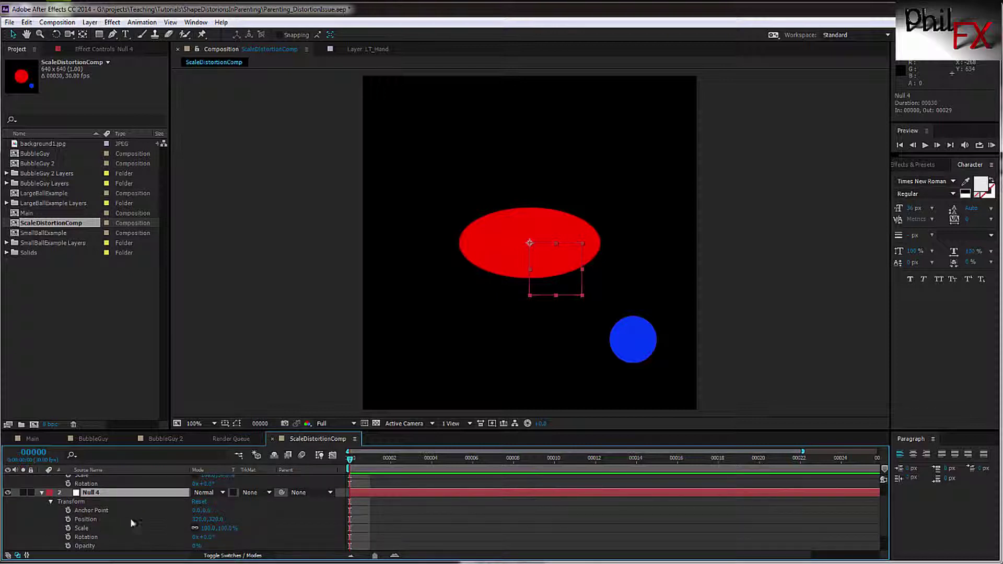
click(197, 528)
click(41, 495)
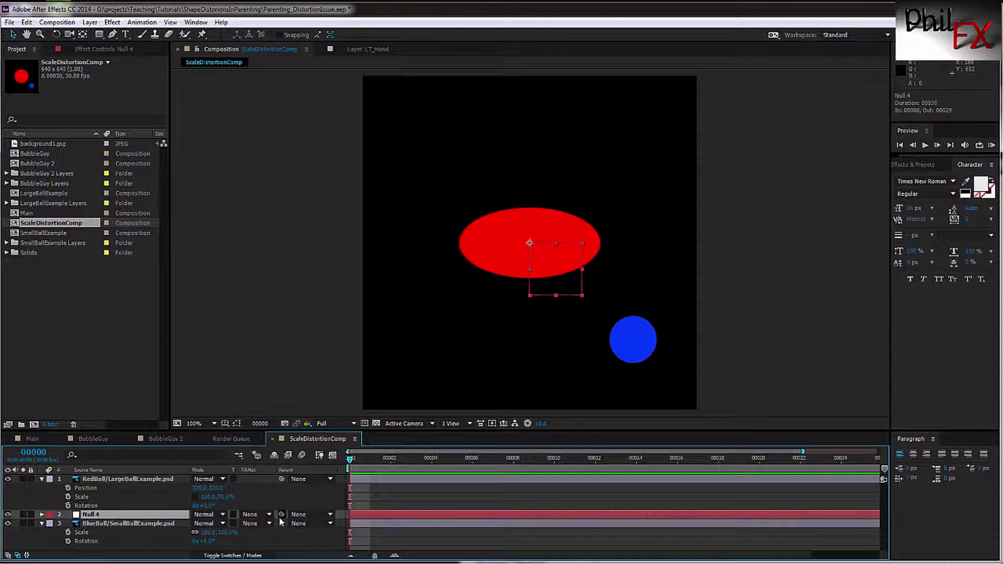
Parent Null 4 to RedBall, show its 100.0, 200.0% Scale and Rotation, and enlarge the Timeline.
drag(282, 517, 118, 477)
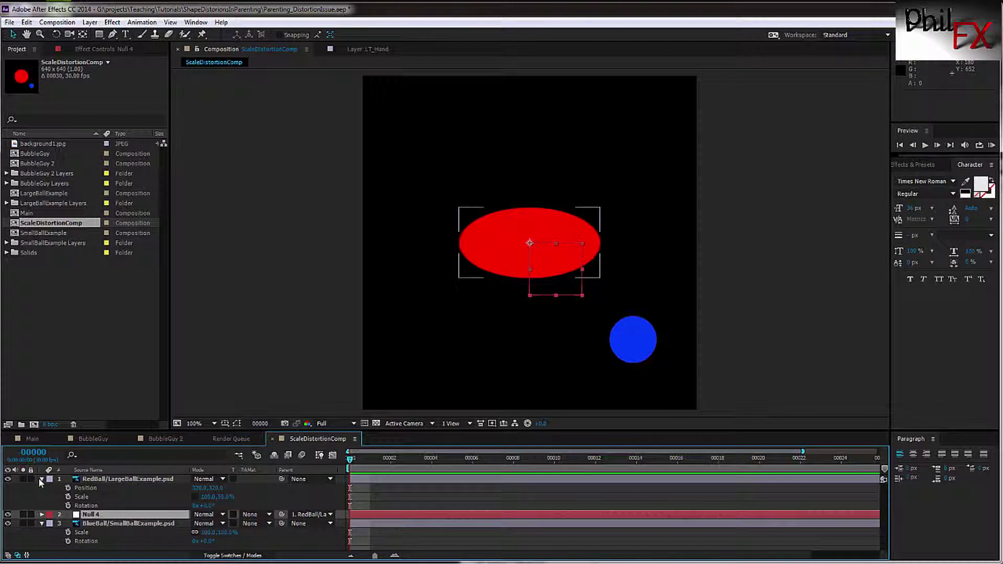
click(90, 515)
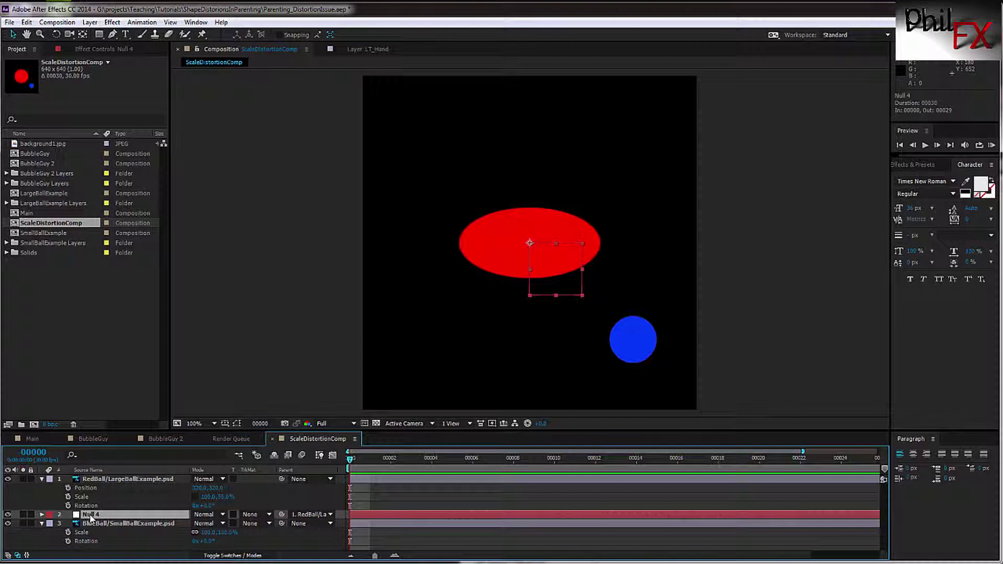
click(115, 524)
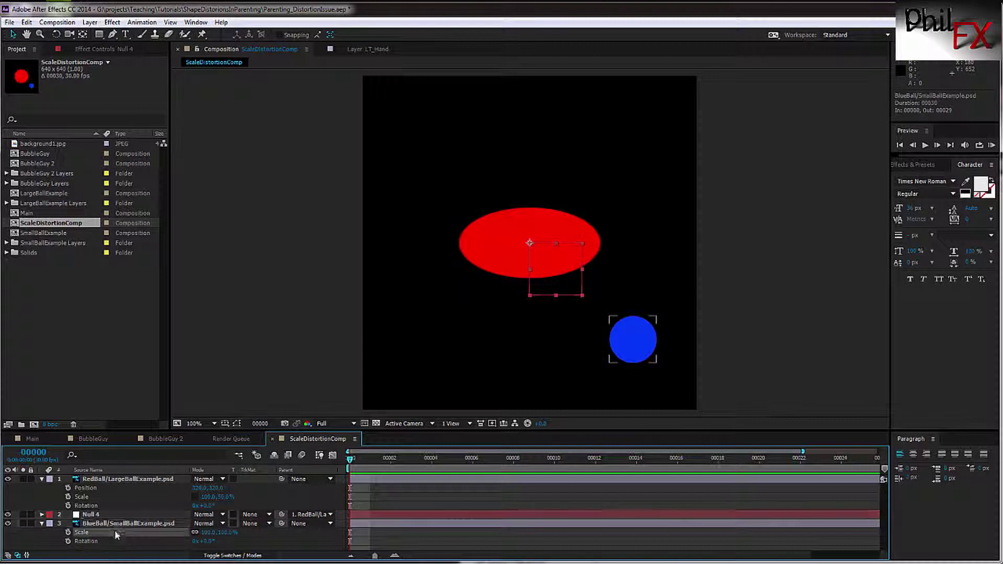
click(98, 516)
key(s)
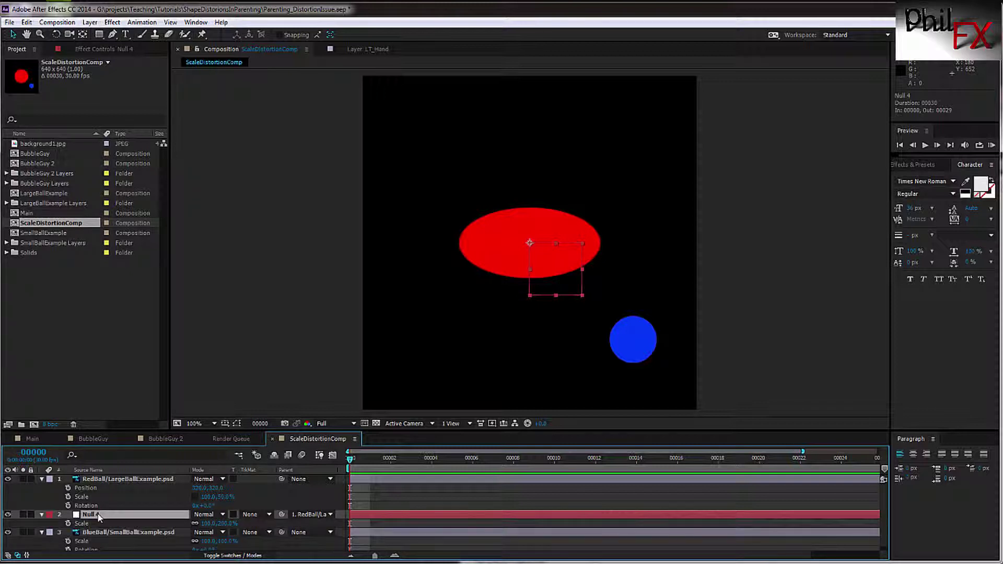
key(shift+r)
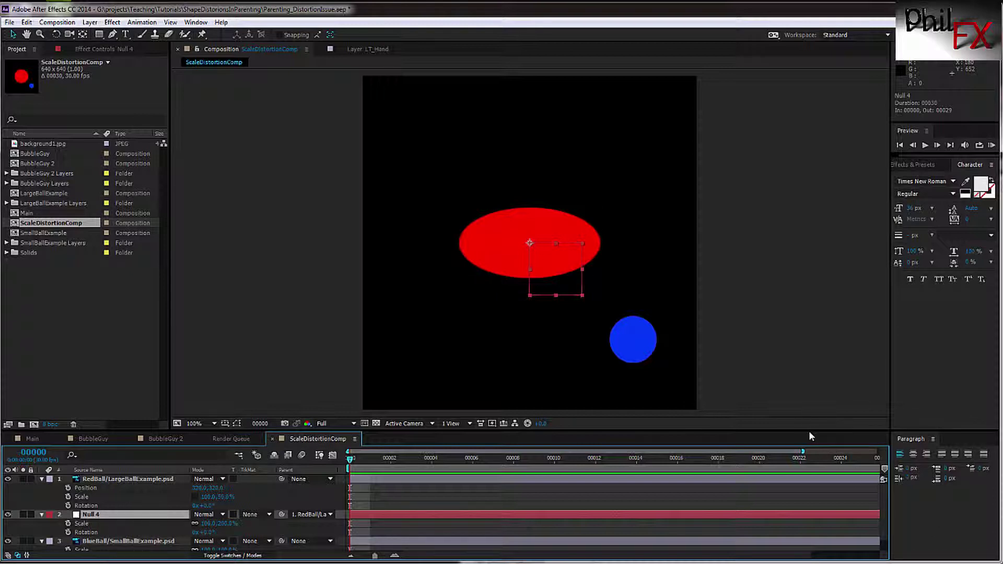
drag(808, 432, 805, 407)
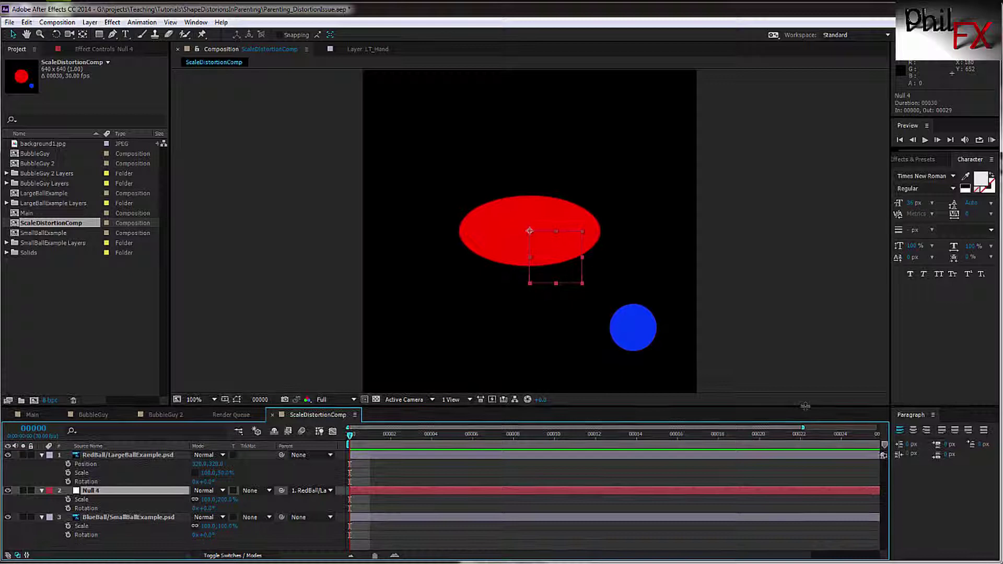
Parent the BlueBall layer to Null 4 via its pick-whip.
drag(805, 406, 805, 414)
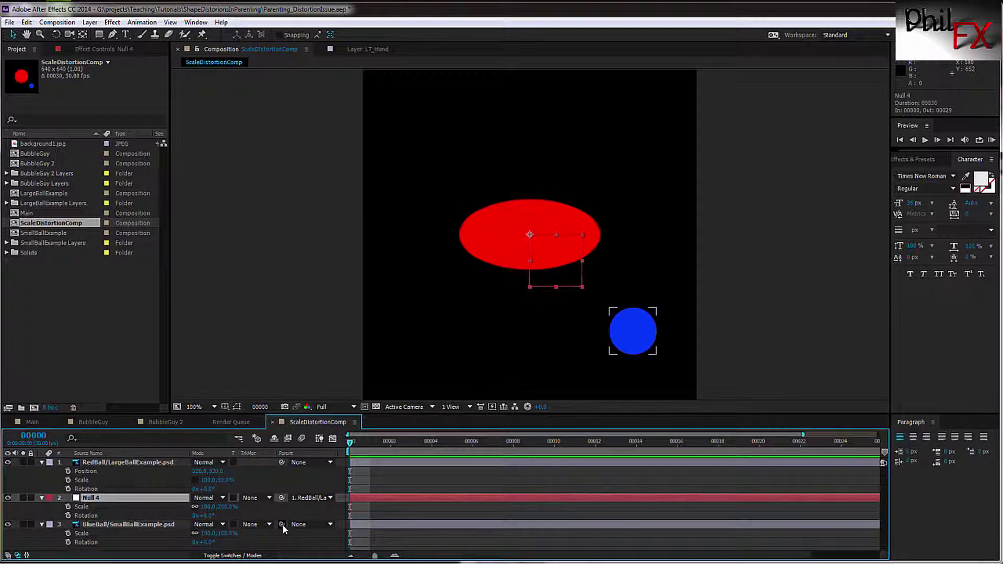
drag(282, 524, 126, 496)
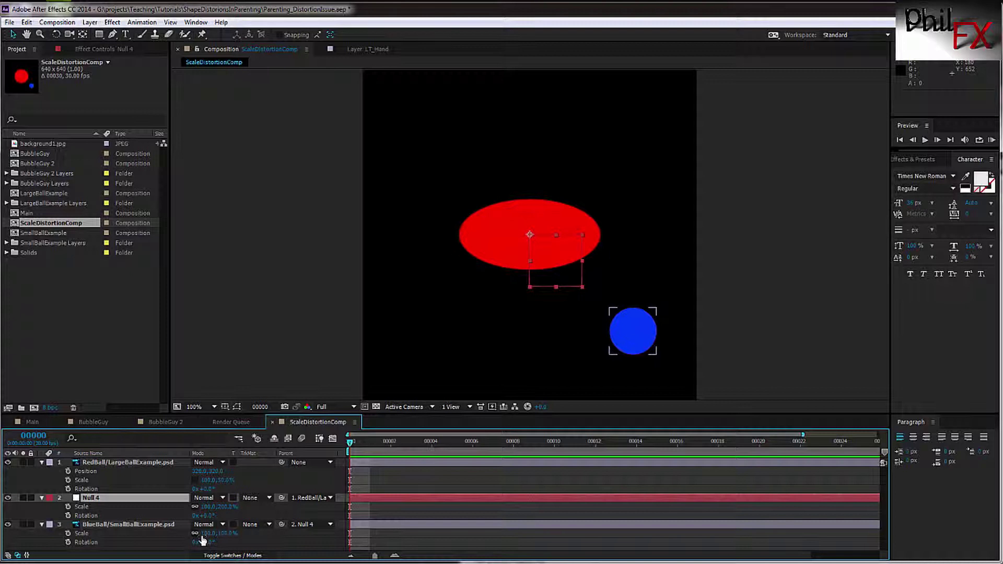
click(232, 494)
Scrub BlueBall's Rotation to -47° to confirm it stays round, then collapse Null 4.
mouse_move(209, 543)
mouse_down()
mouse_move(406, 544)
mouse_move(189, 544)
mouse_up()
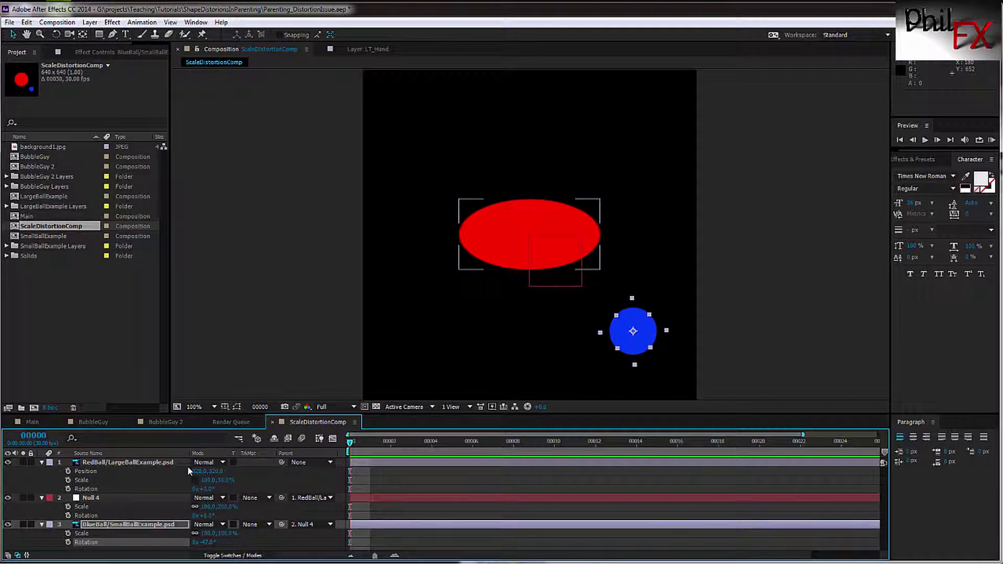
click(41, 498)
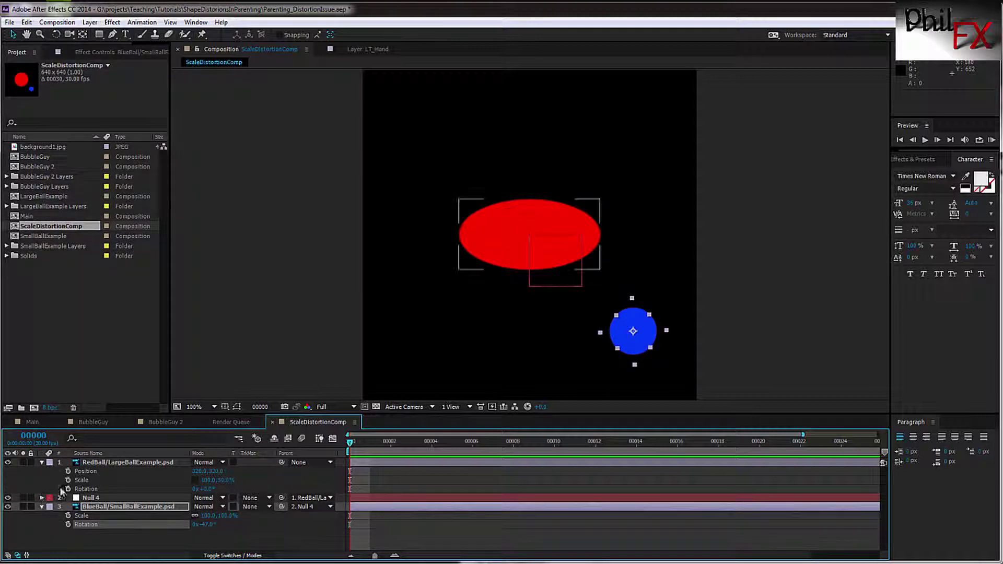
Scrub RedBall's Rotation to watch the blue ball orbit undistorted, then reset it to 0°.
click(41, 462)
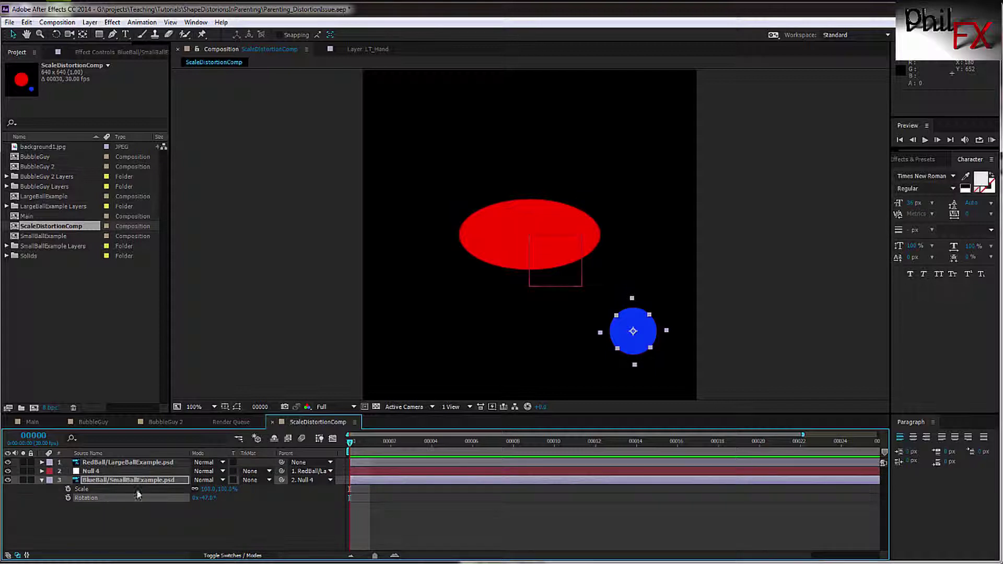
click(96, 462)
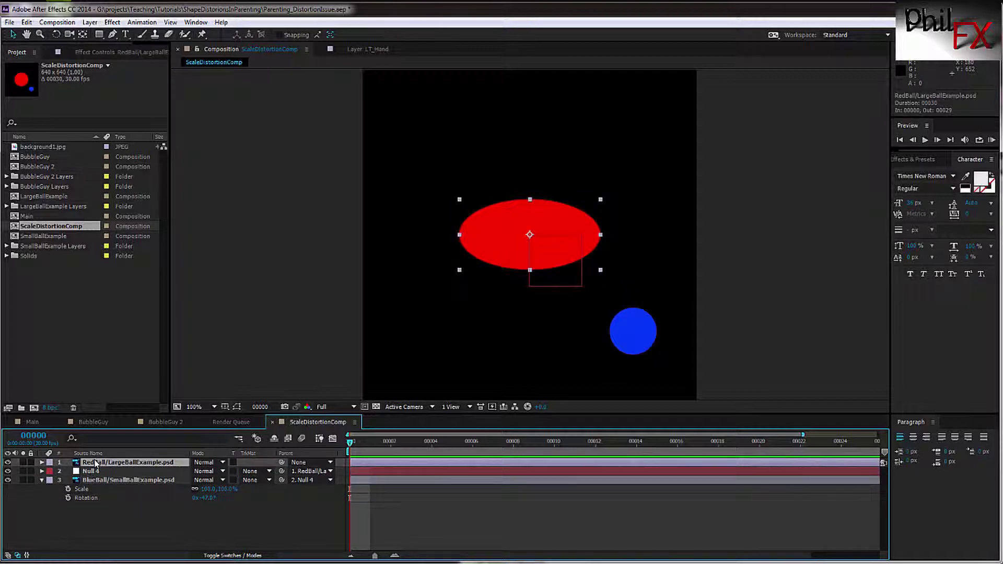
key(r)
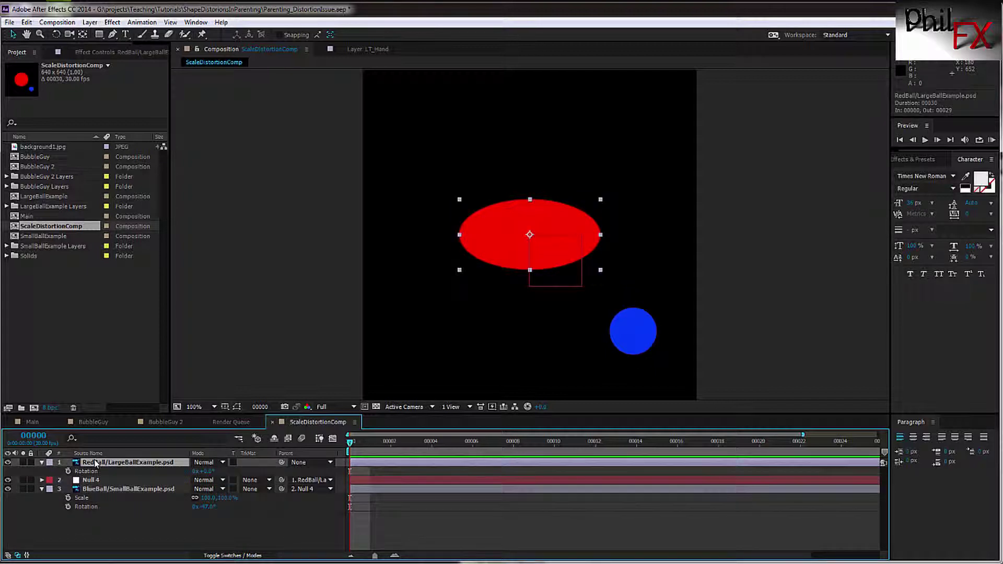
mouse_move(212, 472)
mouse_down()
mouse_move(393, 472)
mouse_move(185, 472)
mouse_move(210, 472)
mouse_up()
click(206, 471)
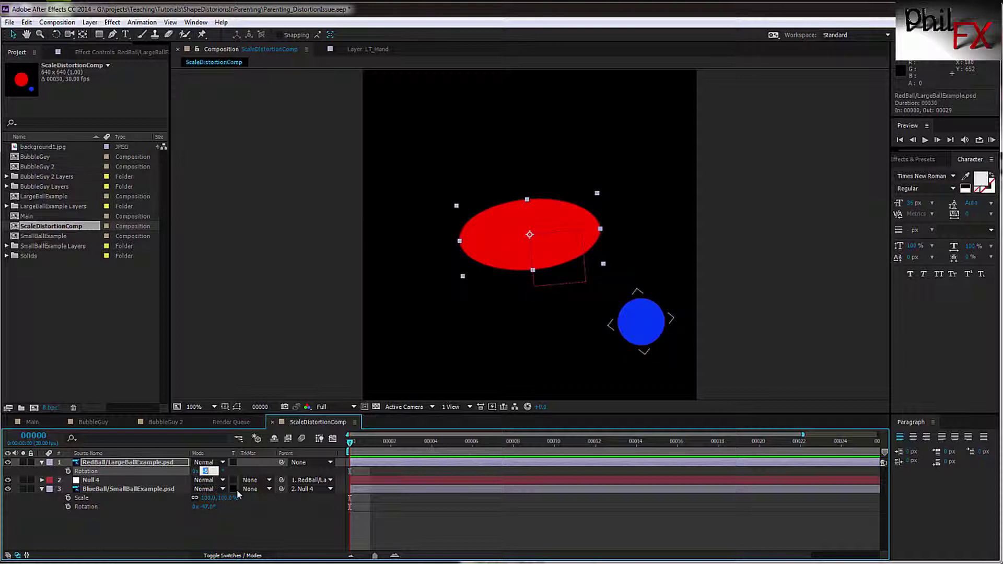
key(Return)
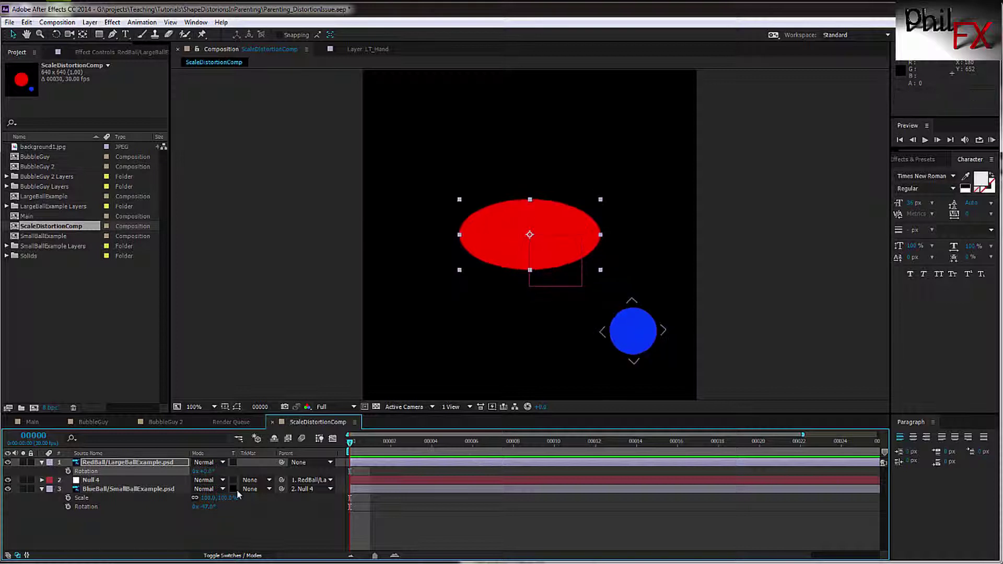